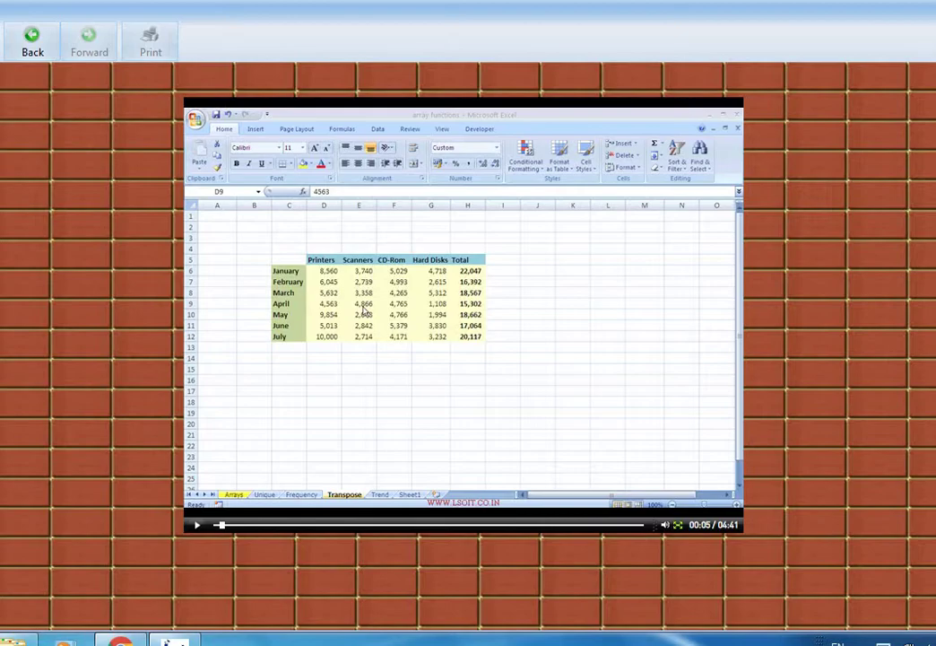
Copy the sales table C5:H12 and pick C16 as the paste destination.
left_click(678, 525)
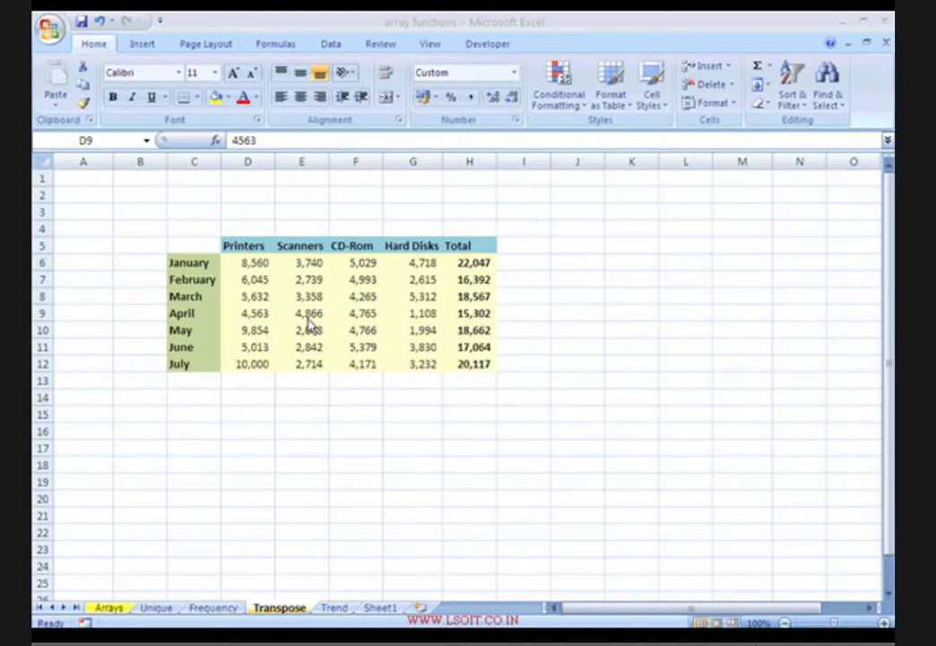
left_click(265, 415)
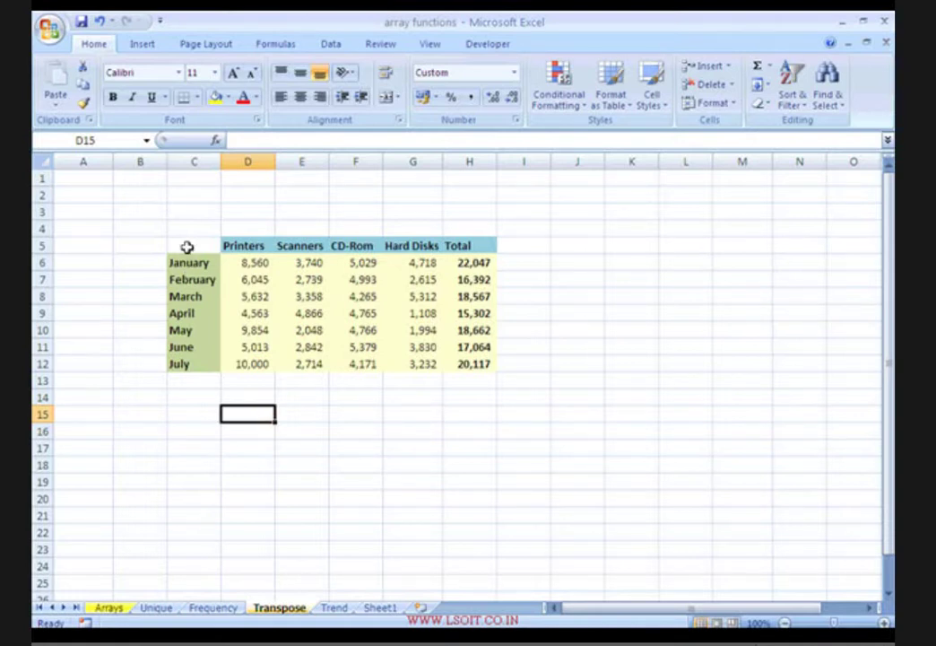
left_click_drag(188, 246, 483, 361)
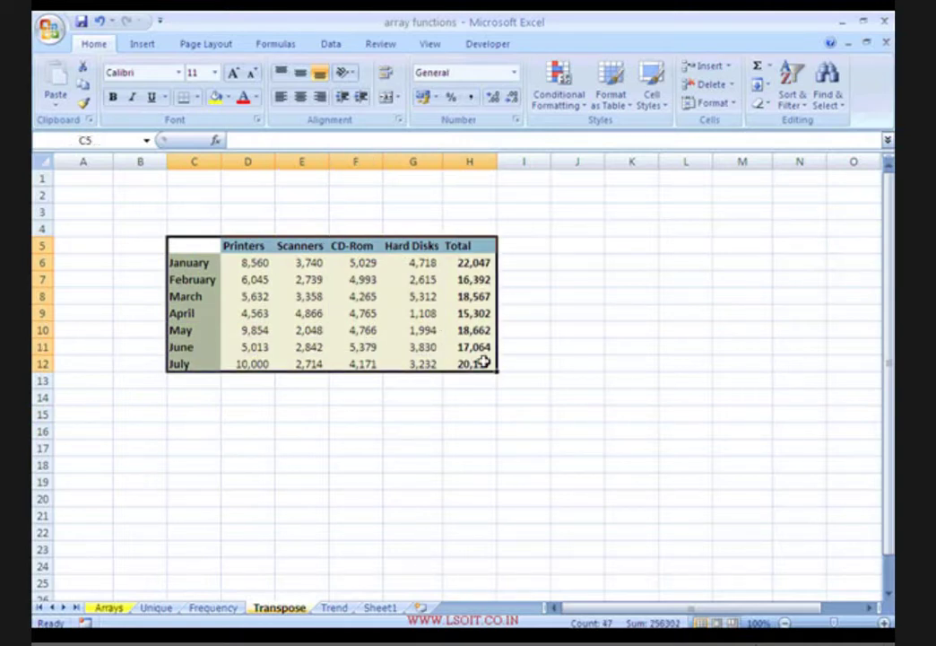
right_click(274, 285)
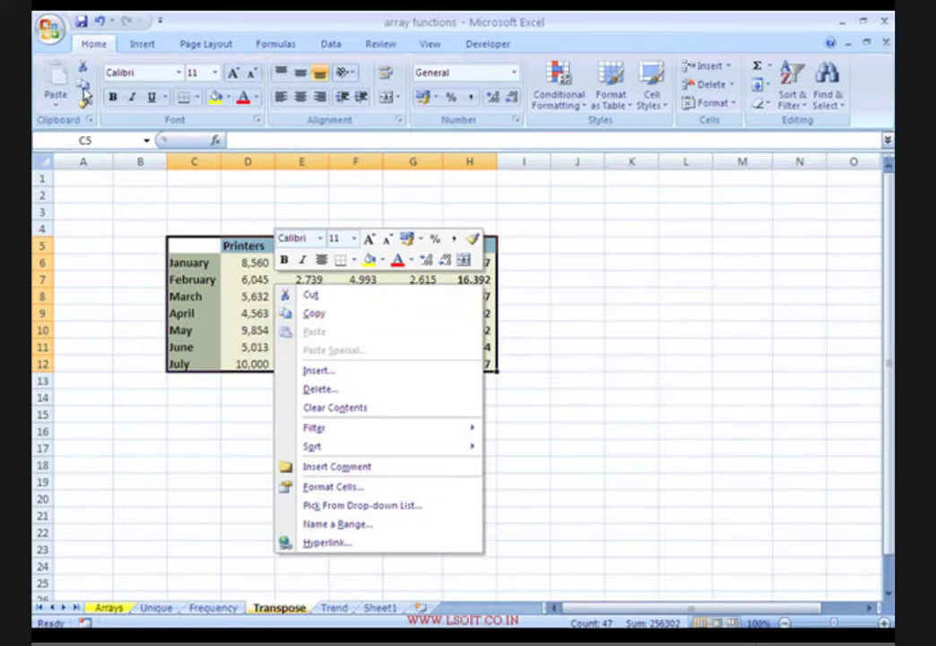
left_click(311, 316)
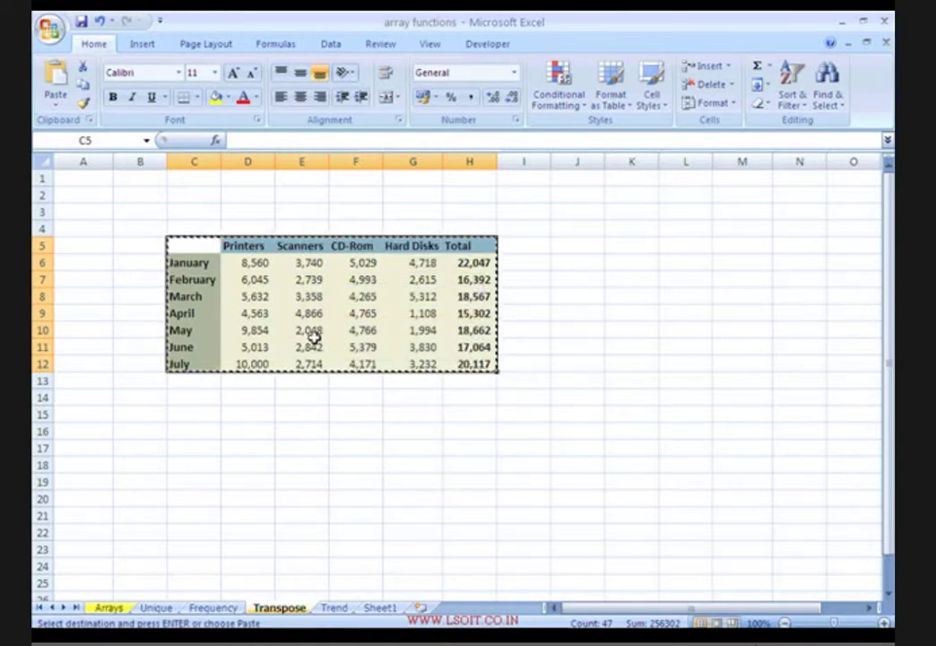
left_click(210, 433)
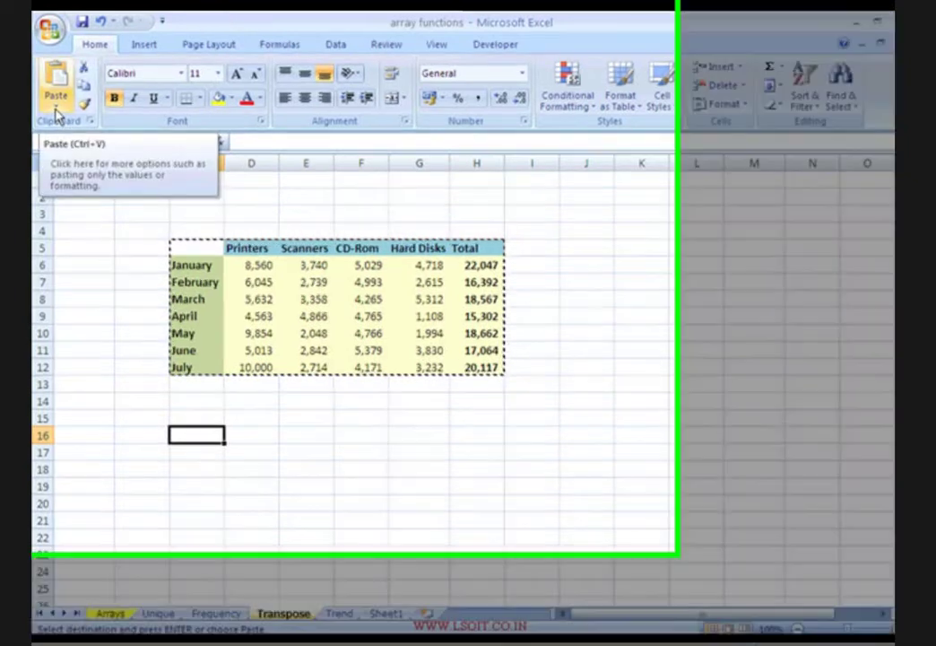
Paste the table transposed at C16 and end copy mode.
left_click(54, 106)
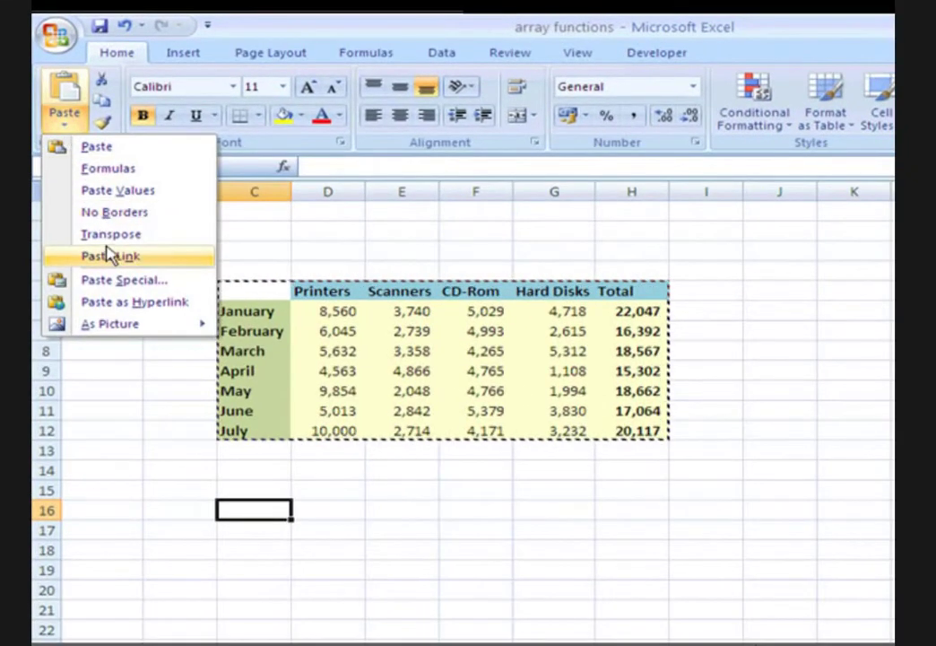
left_click(109, 235)
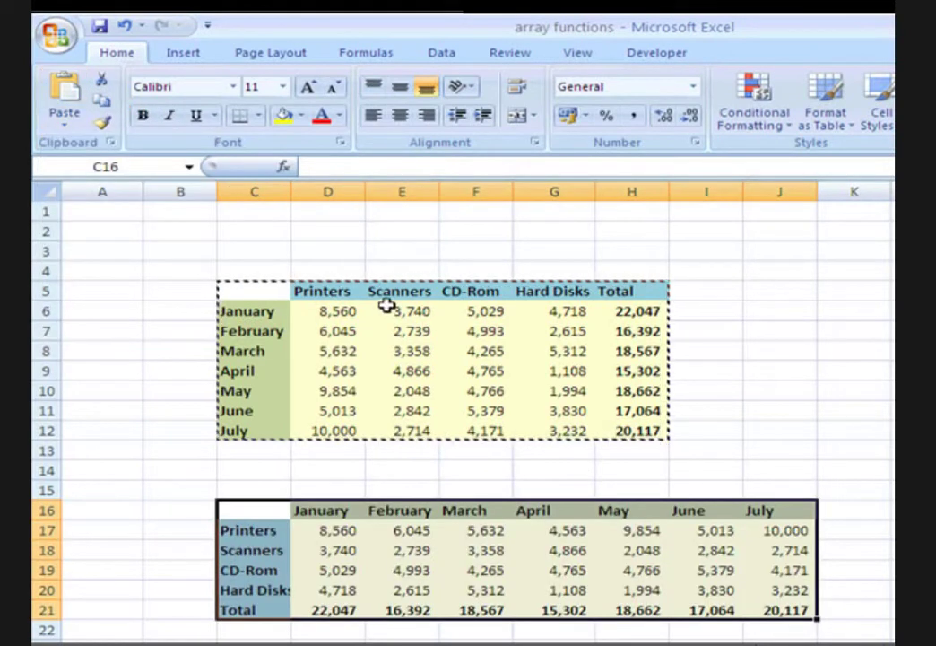
key("Escape")
left_click(398, 364)
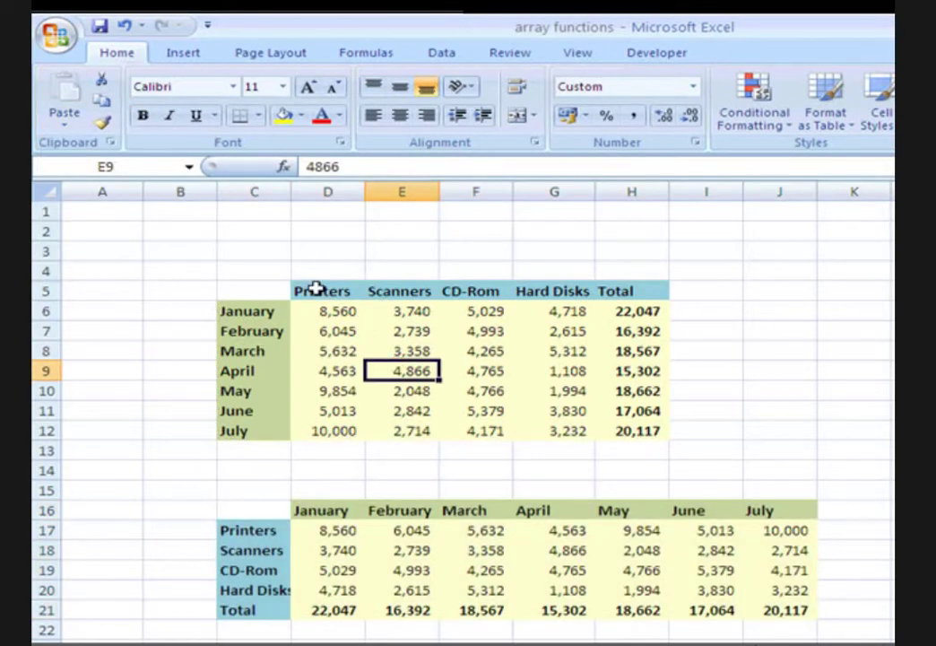
left_click_drag(324, 288, 610, 293)
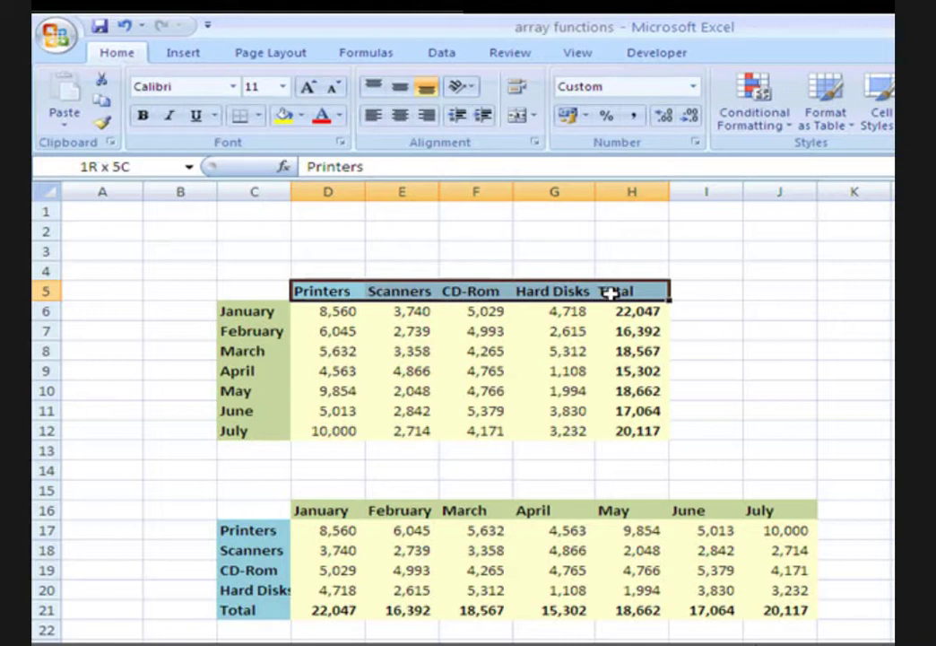
left_click_drag(610, 292, 610, 292)
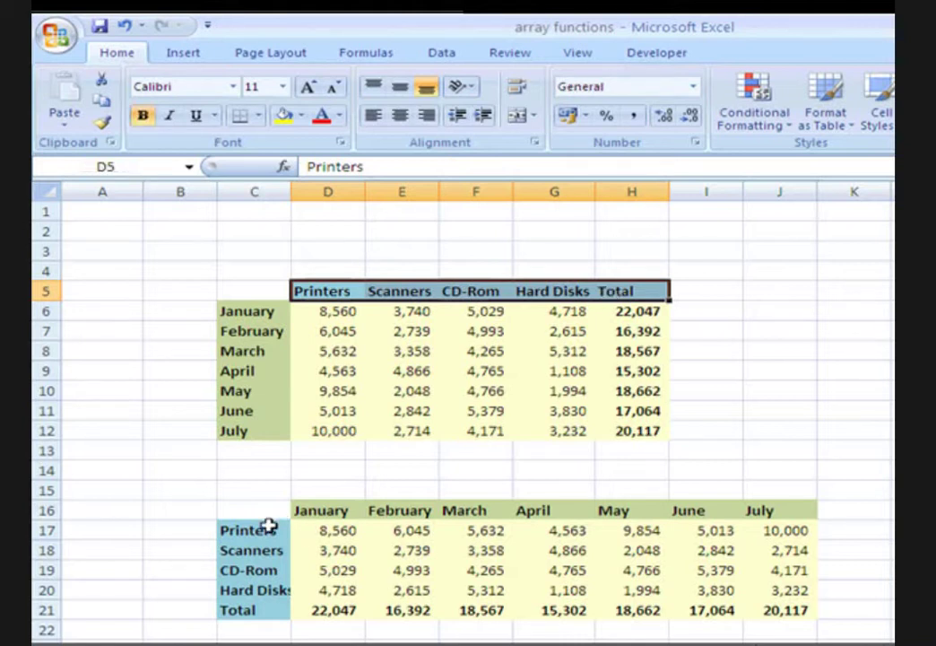
left_click_drag(262, 530, 255, 609)
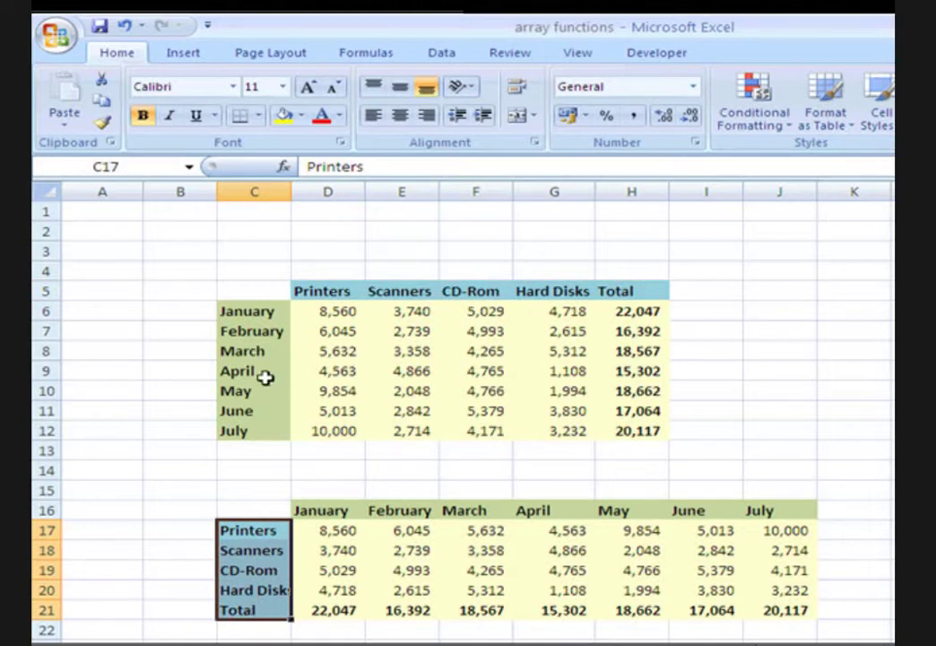
left_click_drag(254, 310, 245, 427)
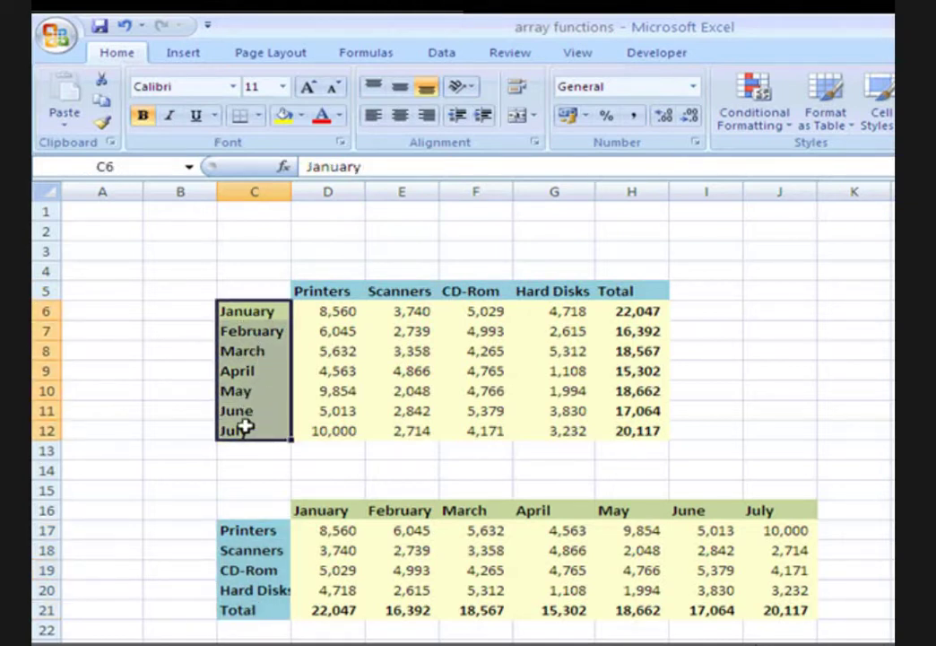
left_click_drag(310, 509, 765, 509)
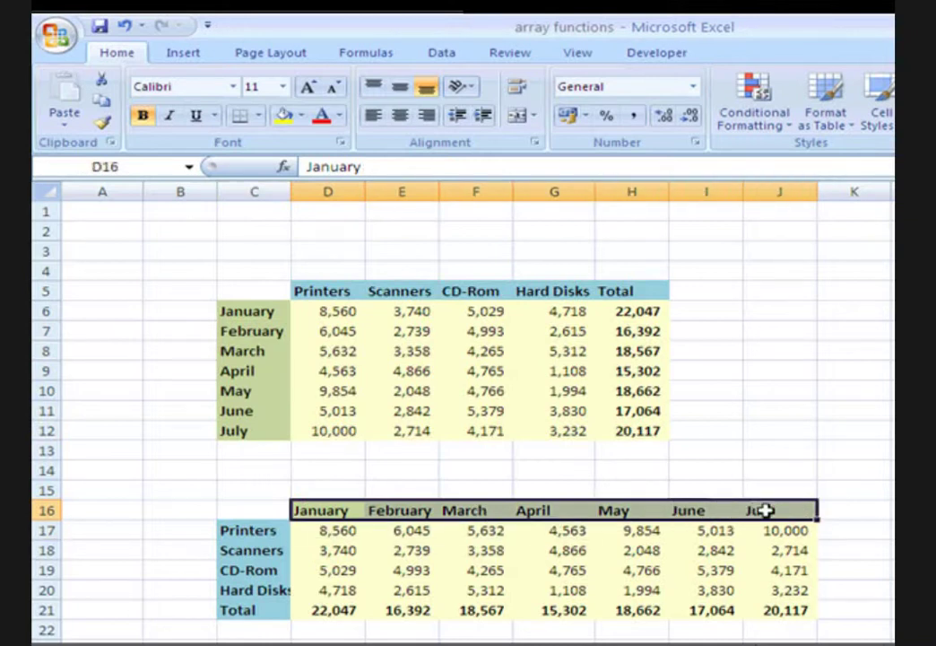
left_click(471, 471)
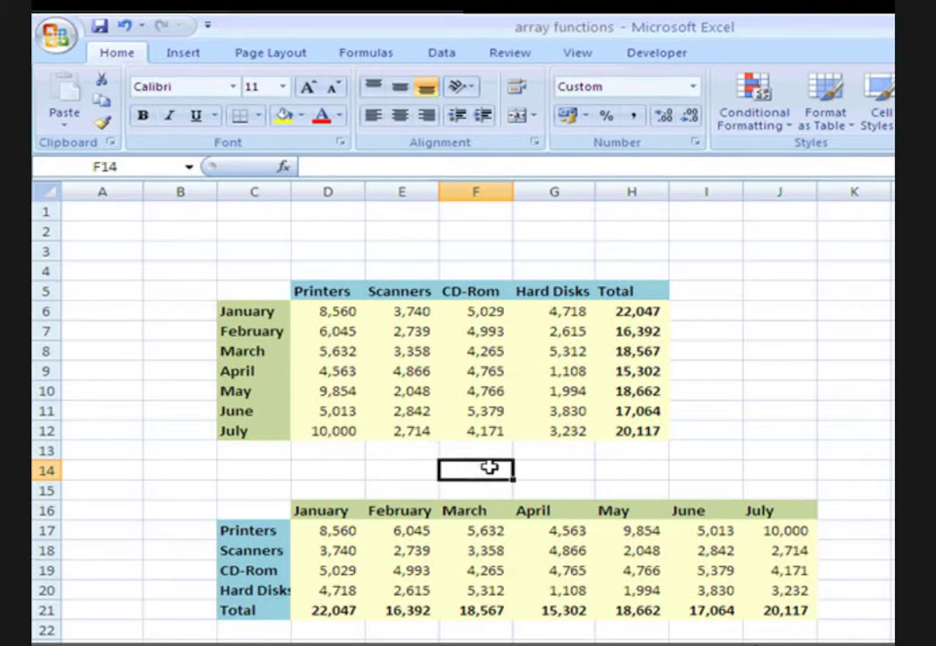
left_click(343, 311)
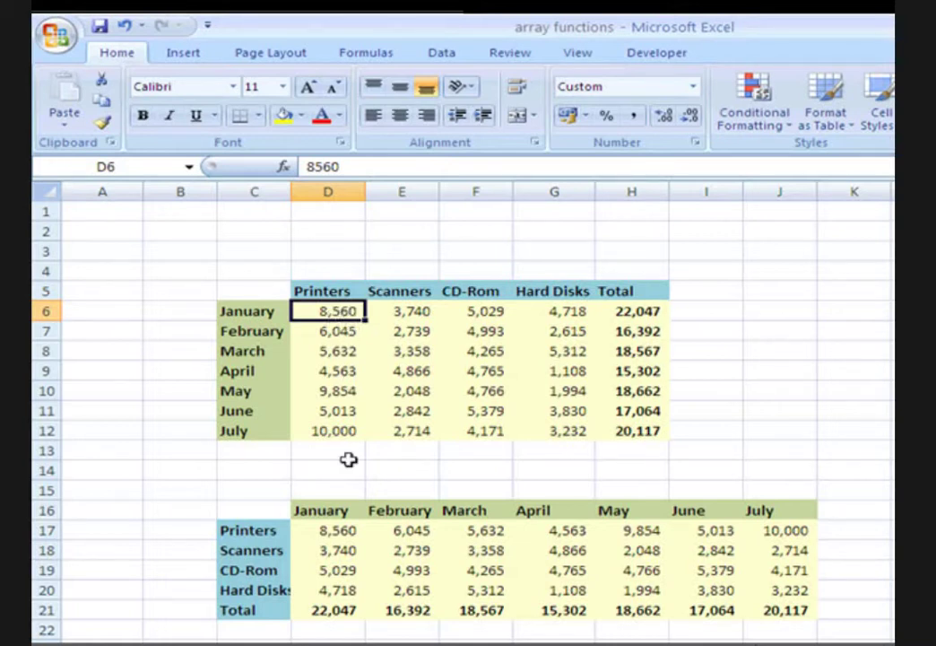
Change January Printers in D6 to 9000 and confirm the transposed D17 still shows 8,560.
left_click(333, 531)
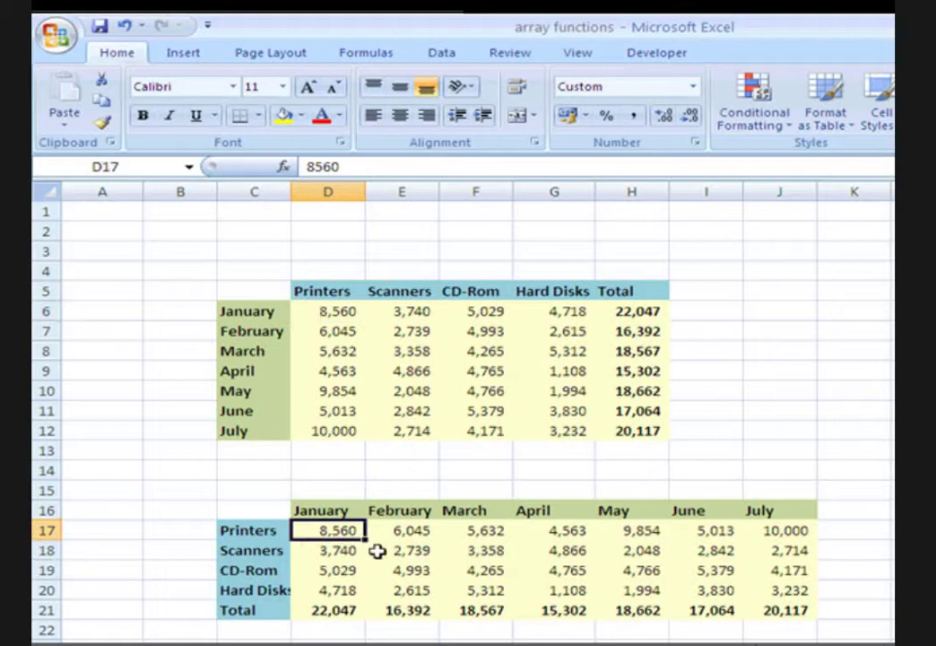
left_click(330, 311)
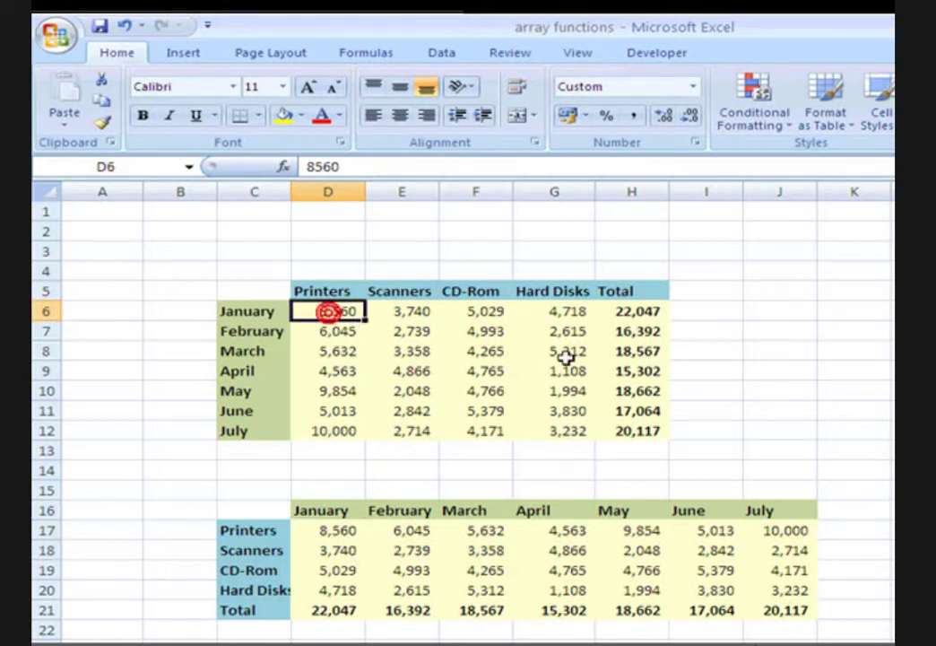
type("90")
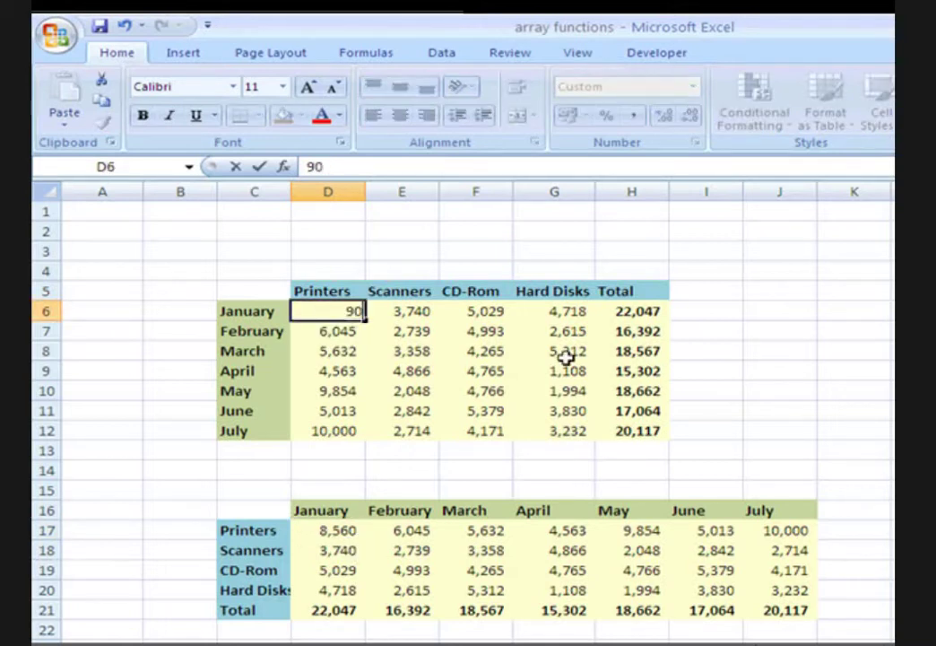
type("00")
key("Return")
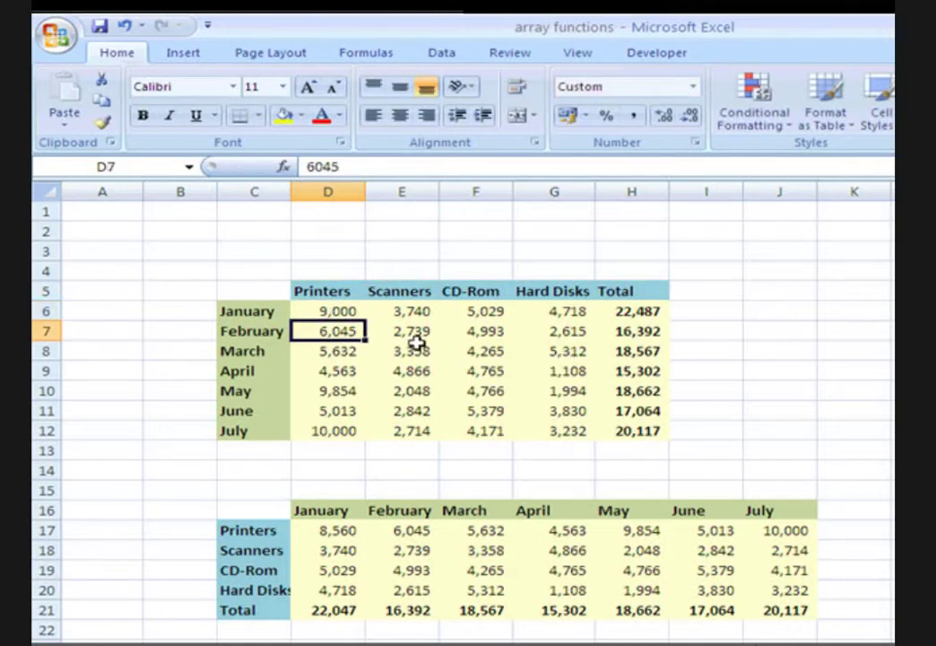
left_click(342, 312)
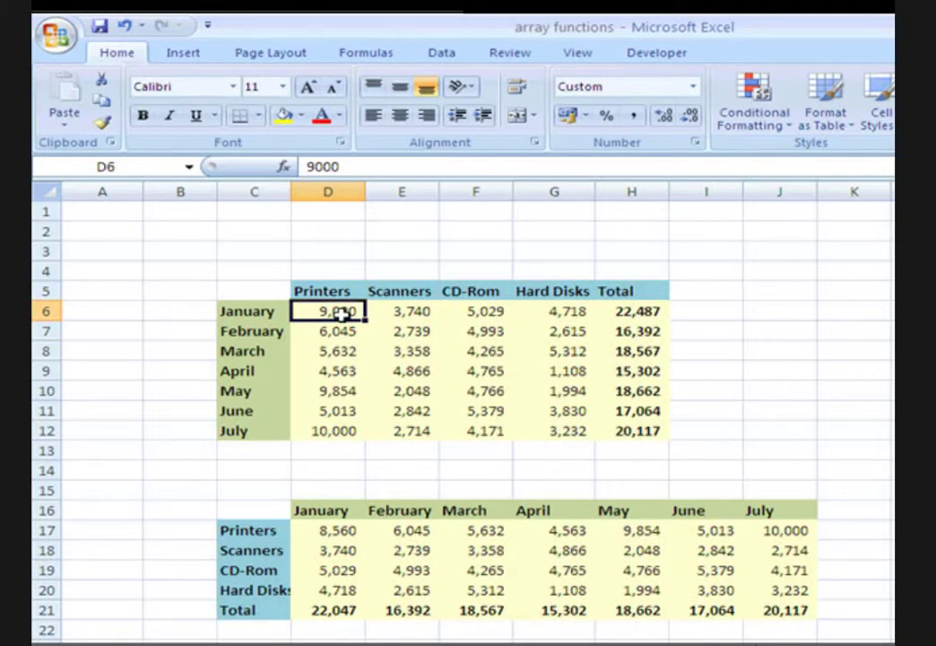
left_click(311, 536)
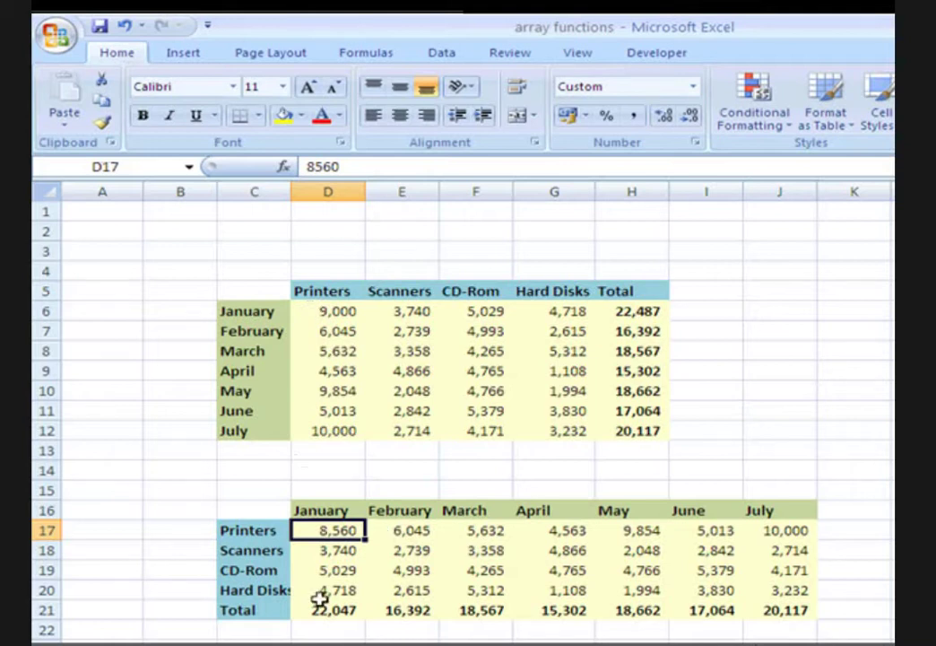
left_click(337, 553)
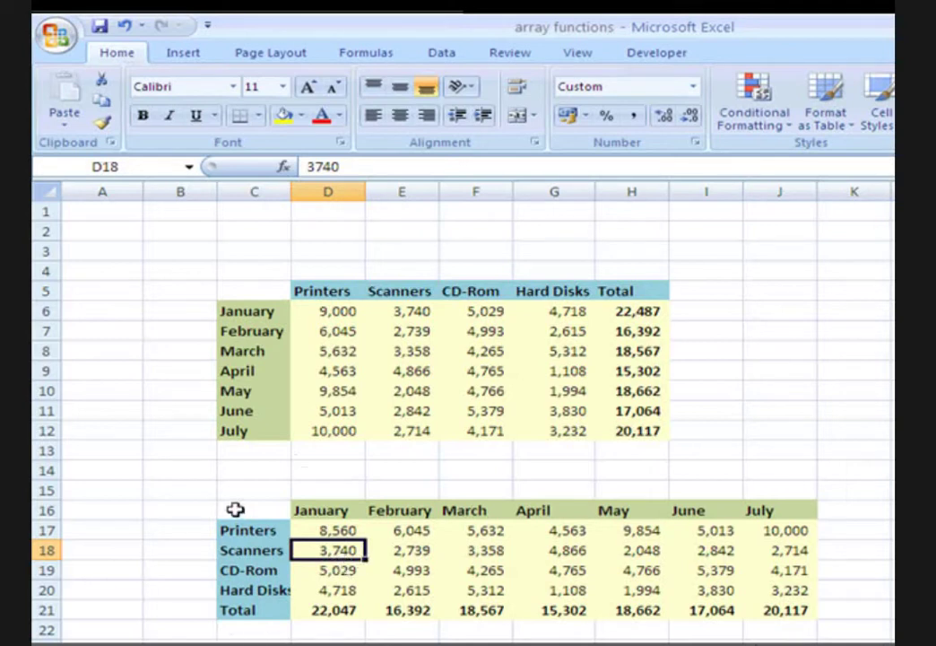
Remove the static copy below the table, restore January Printers to 8560, and select C5:H12.
left_click_drag(235, 491, 884, 628)
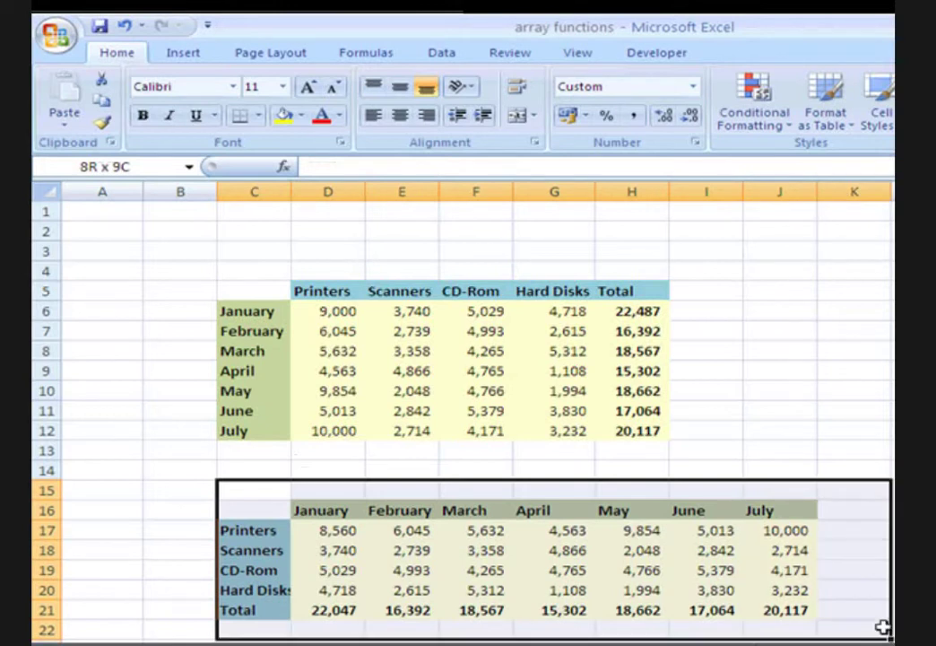
key("ctrl+z")
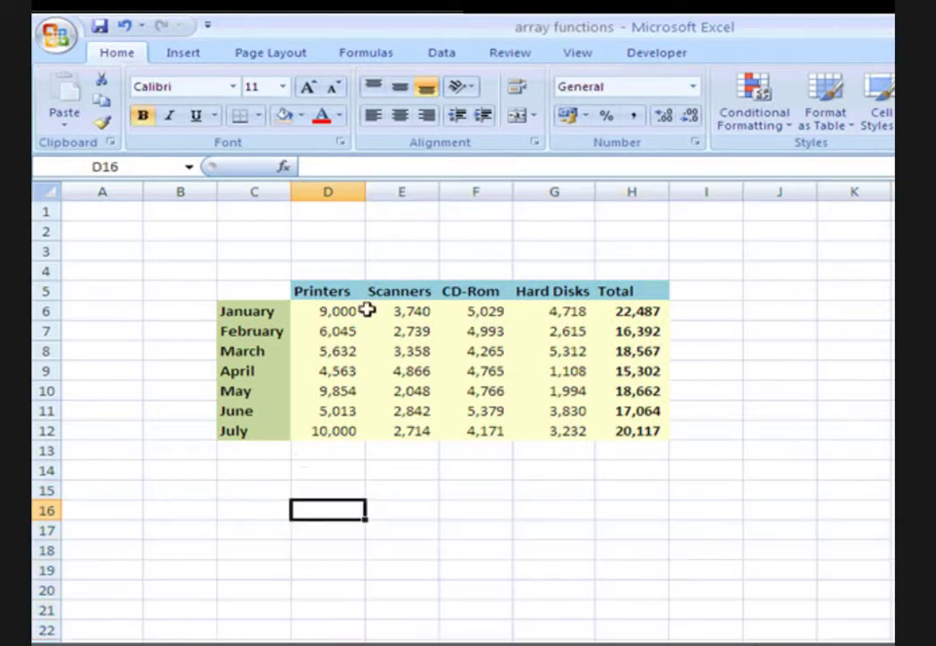
left_click(347, 311)
type("8560")
left_click(435, 529)
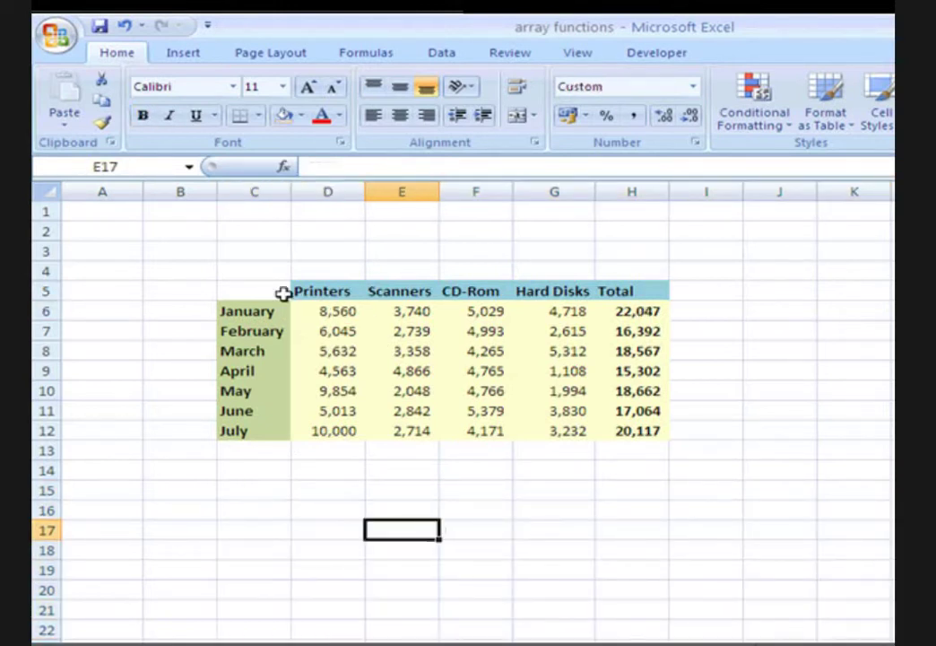
left_click(338, 310)
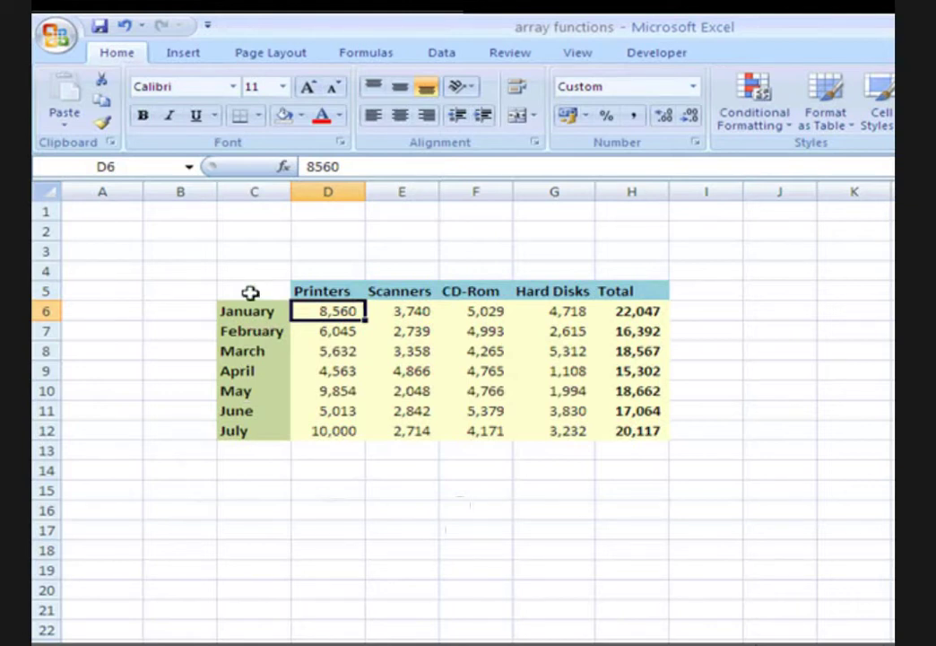
left_click_drag(252, 292, 629, 427)
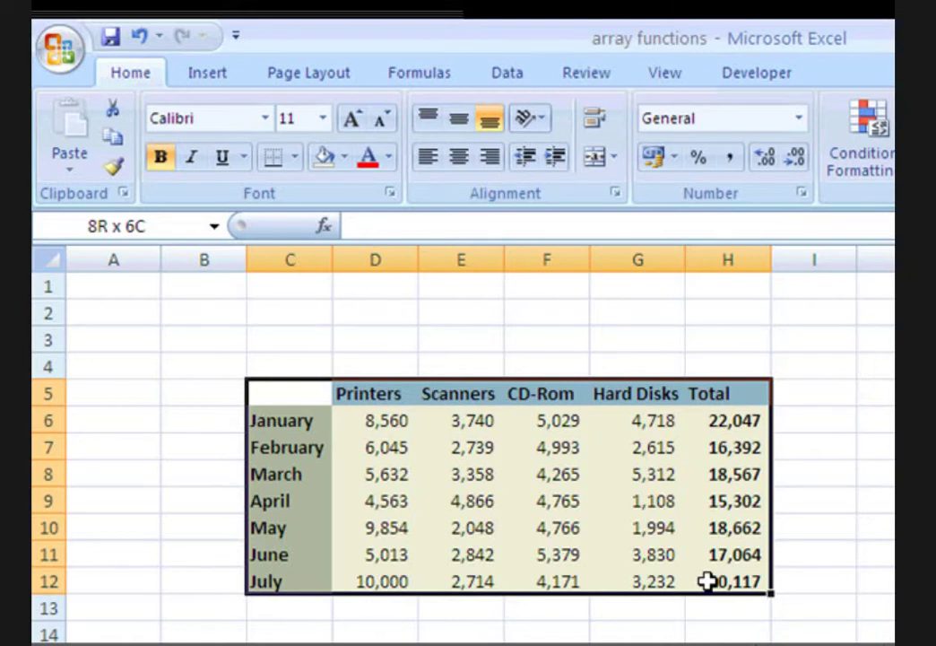
Select the empty 6-row by 8-column range A14:H19 for the transposed output.
left_click_drag(708, 581, 708, 583)
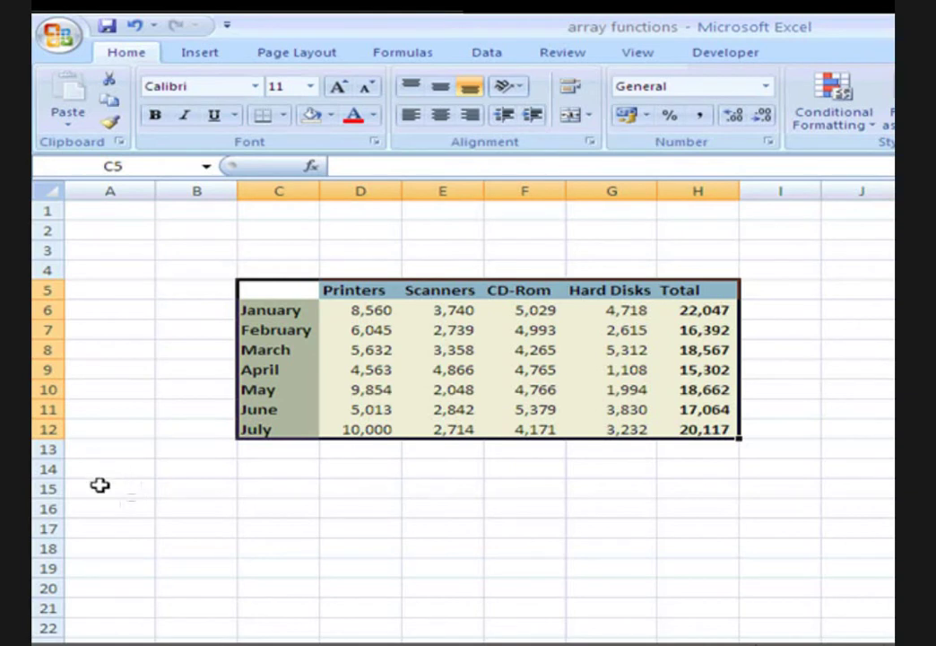
mouse_move(94, 474)
left_mouse_down()
mouse_move(100, 489)
mouse_move(698, 568)
left_mouse_up()
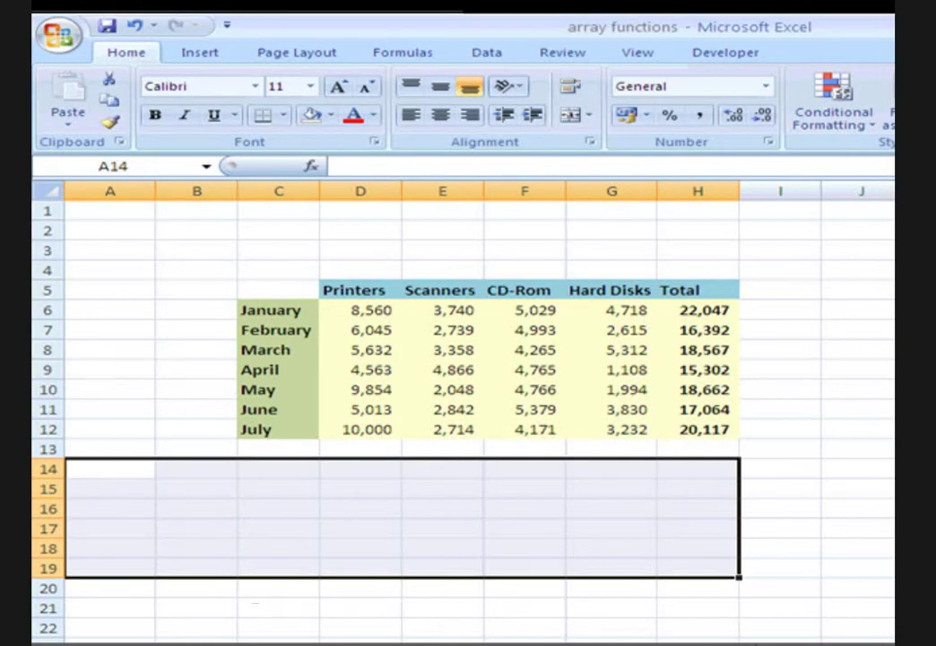
Enter =TRANSPOSE(C5:H12) as an array formula across A14:H19 with Ctrl+Shift+Enter.
type("=")
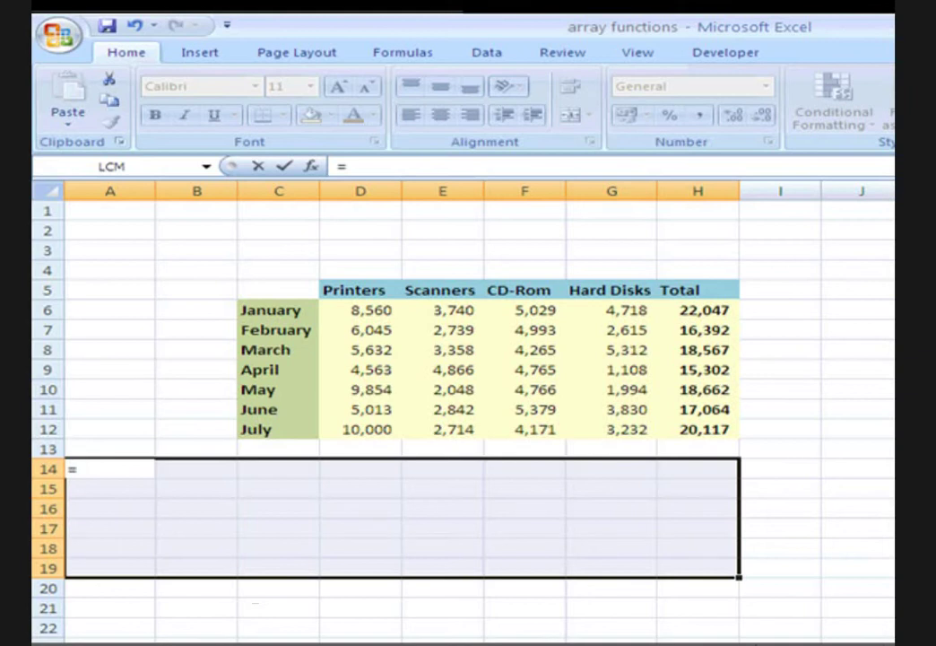
type("transpos")
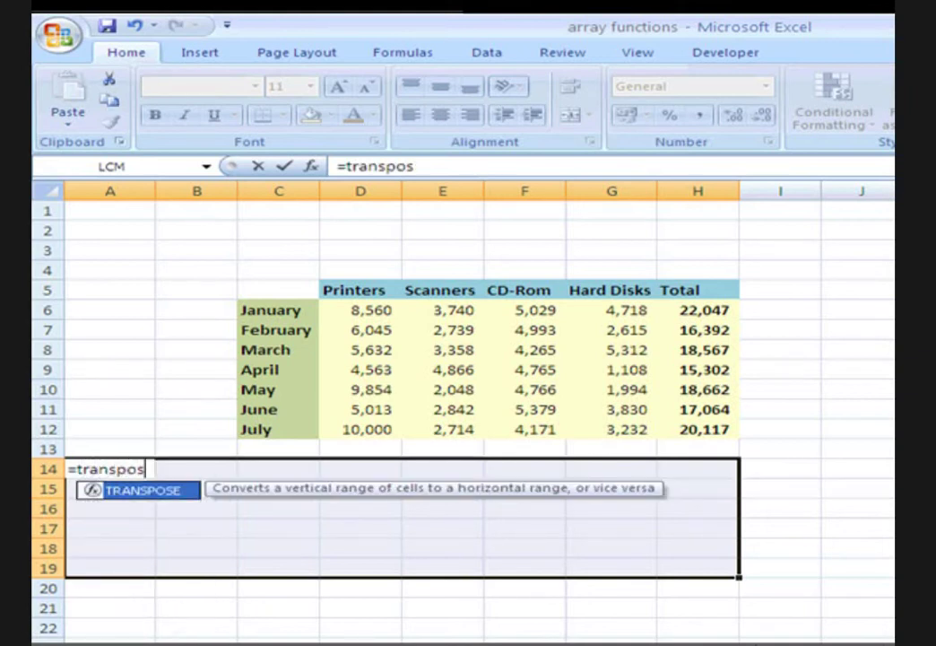
type("e(")
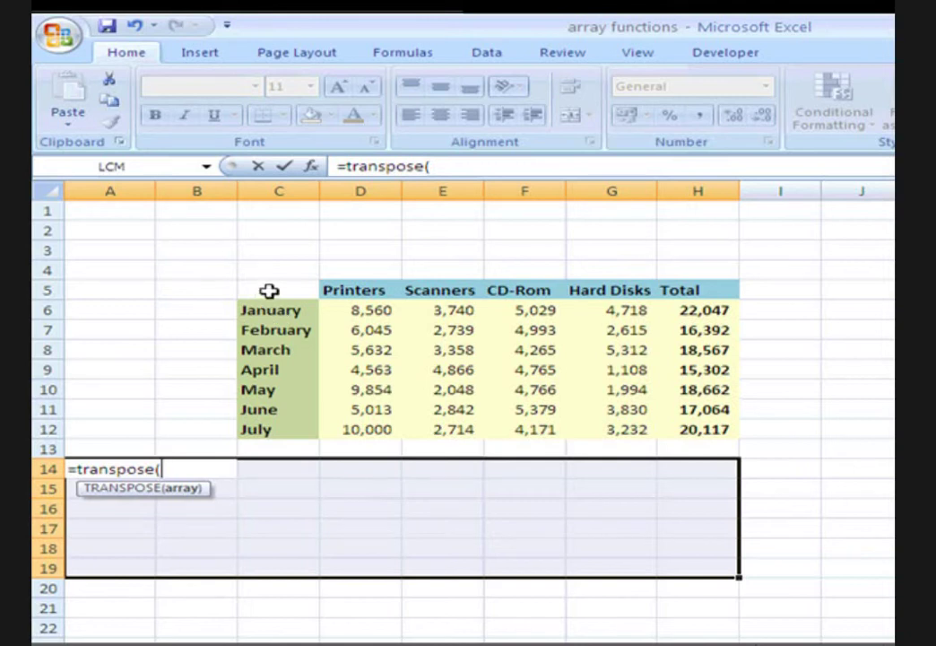
left_click_drag(267, 293, 708, 428)
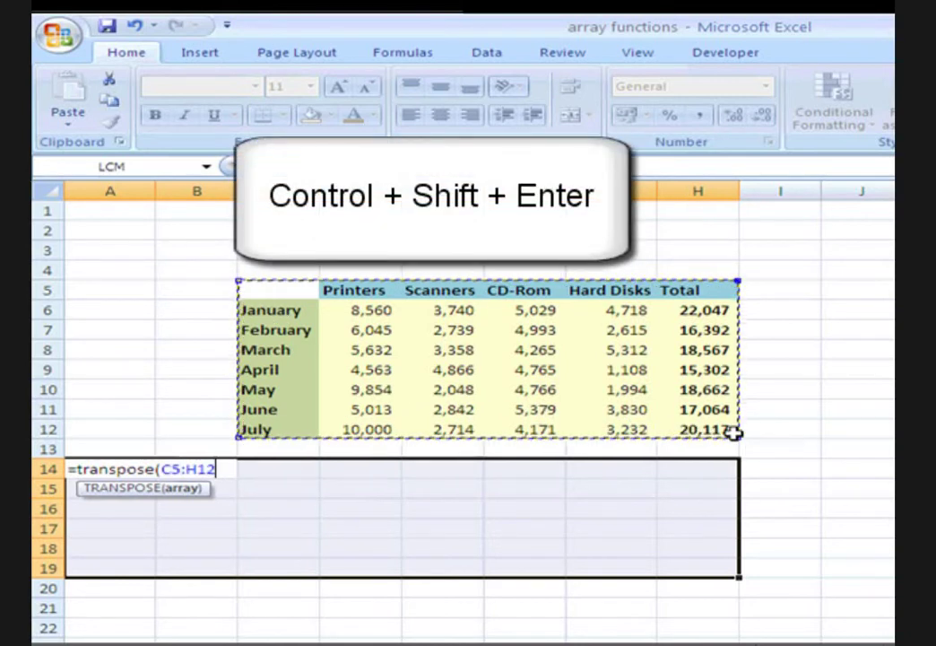
key("ctrl+shift+Return")
left_click(303, 509)
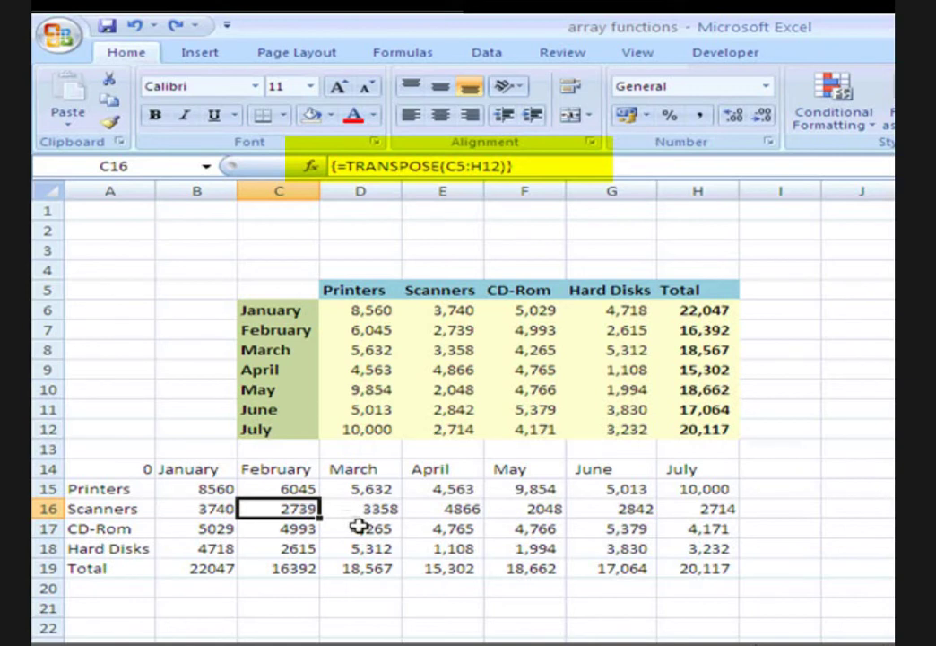
left_click(358, 527)
left_click(454, 530)
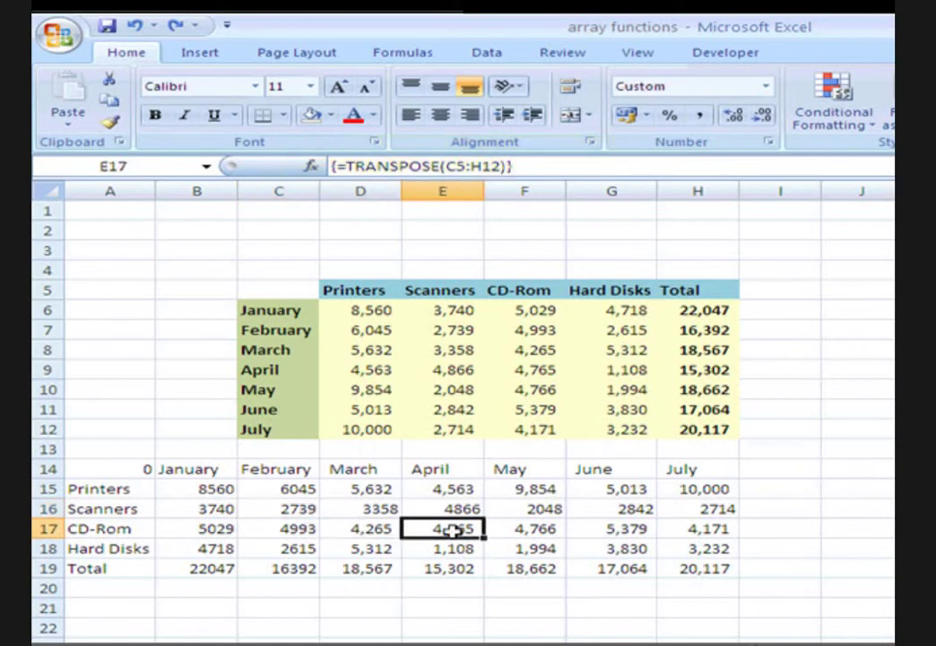
left_click(184, 563)
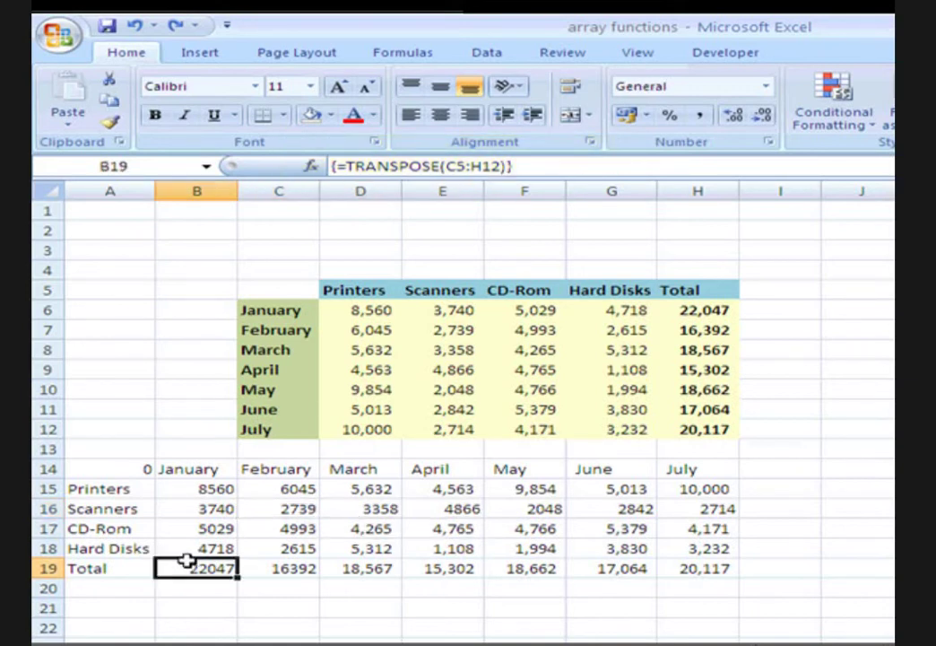
left_click(200, 510)
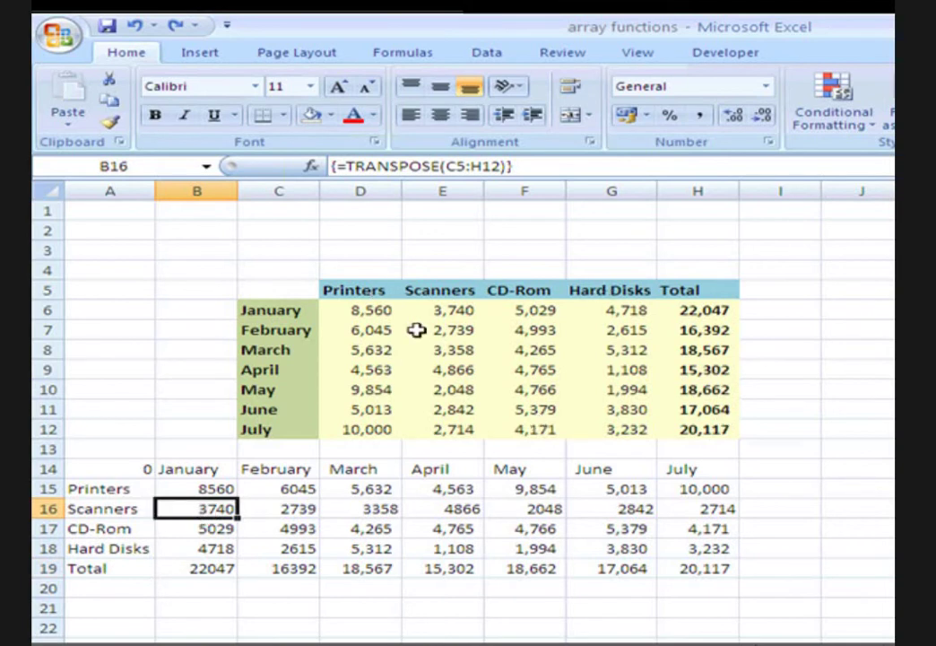
left_click(379, 331)
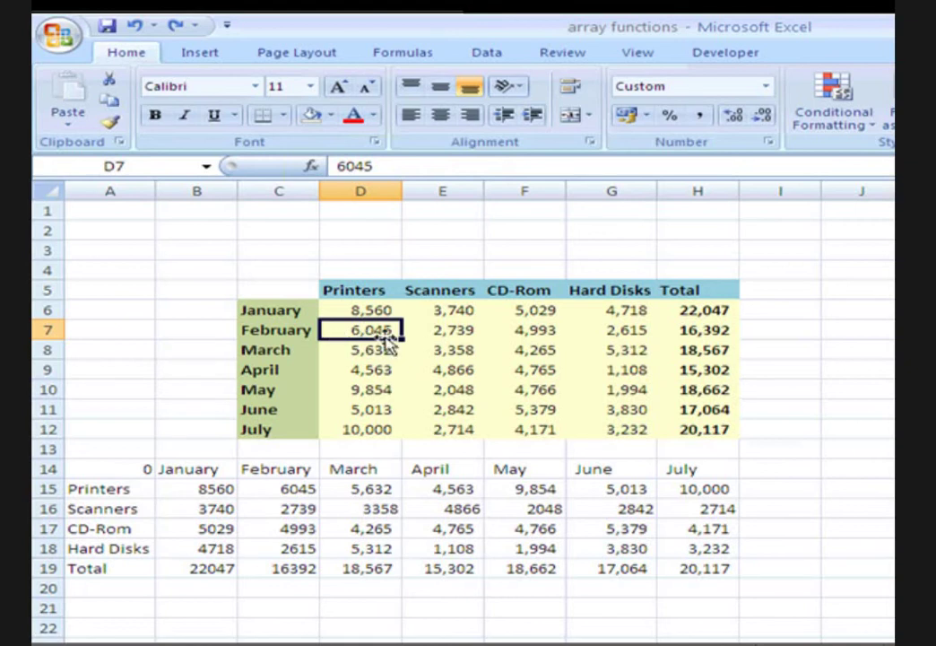
left_click(301, 489)
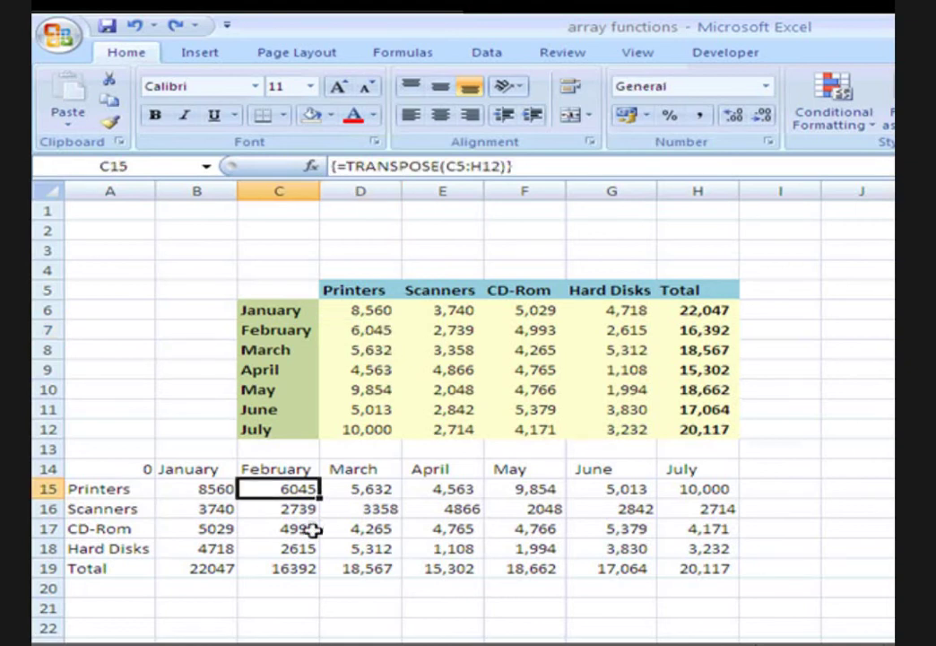
left_click(370, 333)
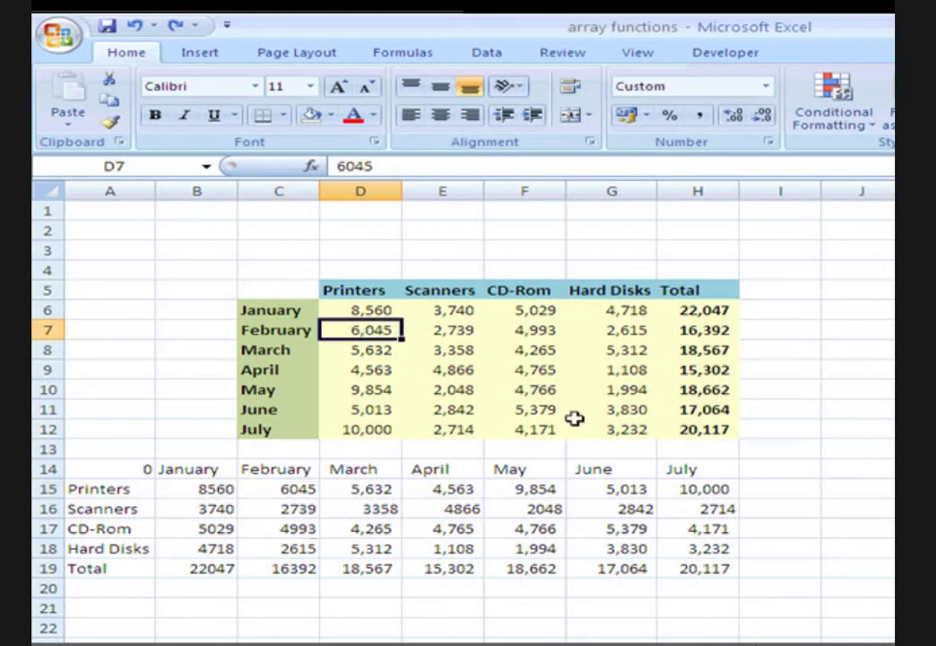
Enter 6500 for February Printers in D7 and verify the transposed C15 updates to 6500.
type("65")
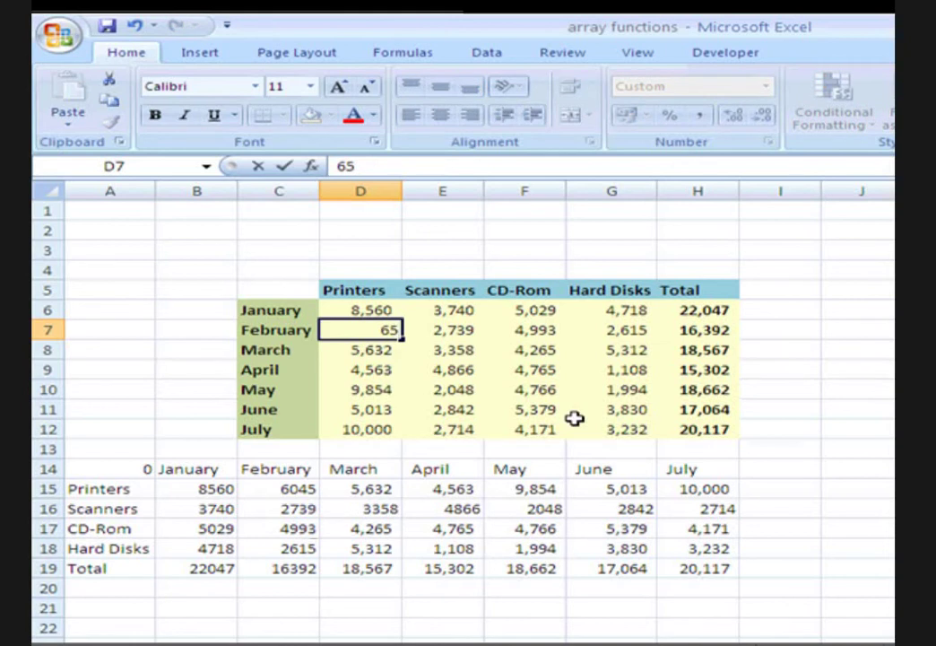
type("00")
key("Return")
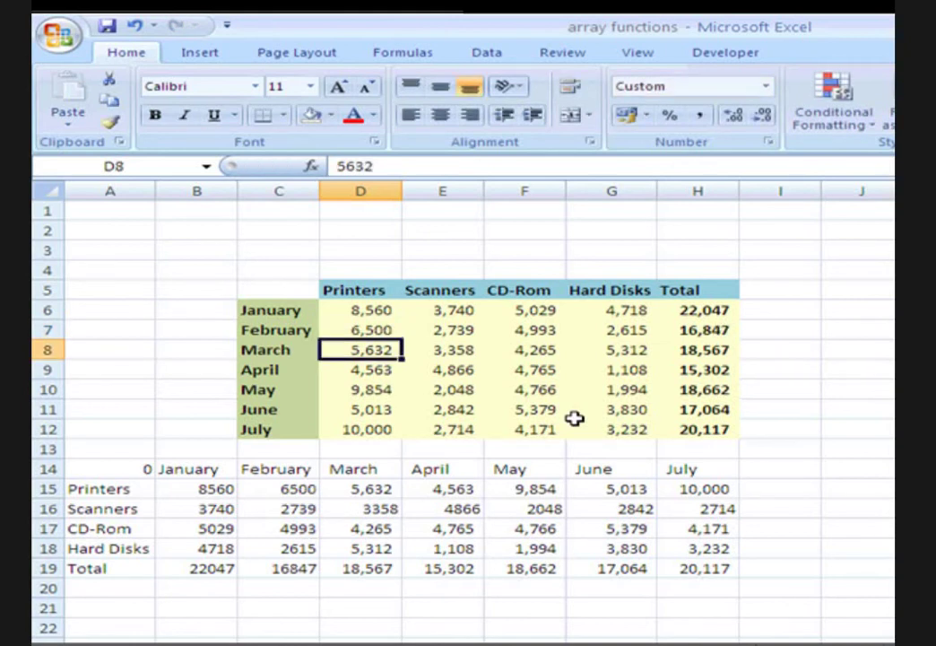
left_click(304, 490)
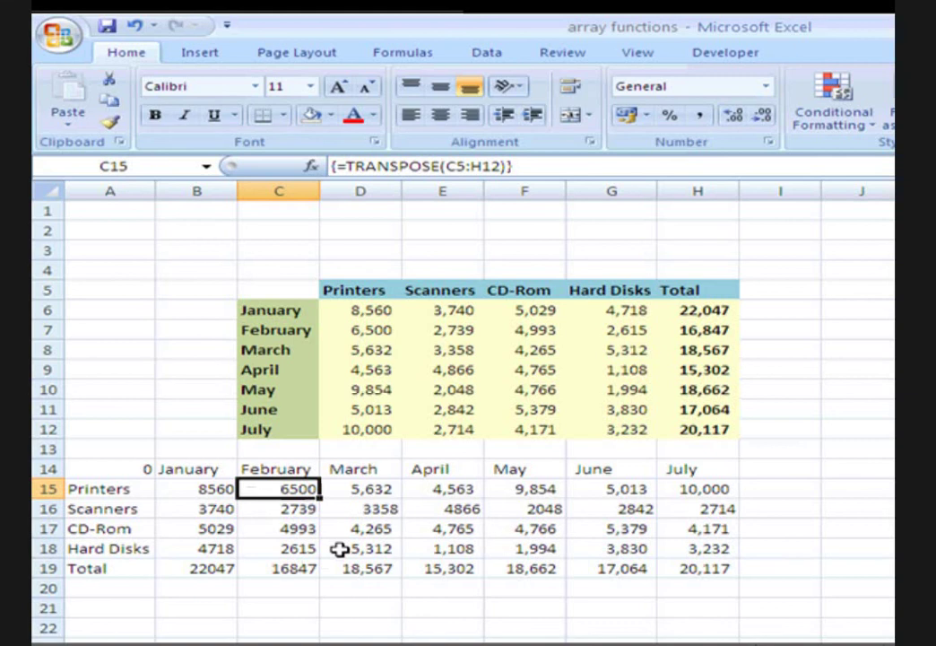
left_click(64, 129)
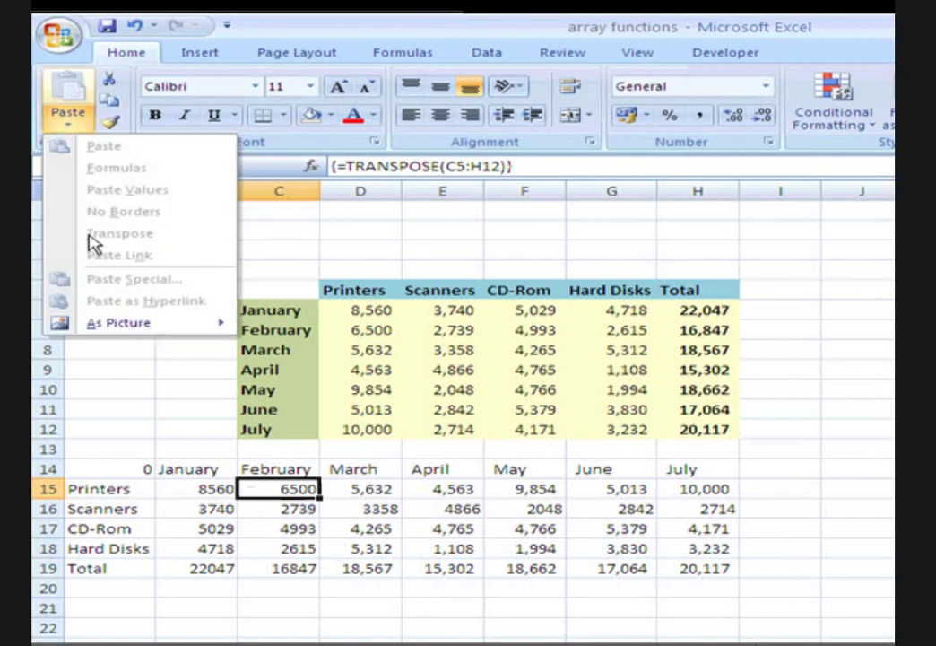
left_click(126, 391)
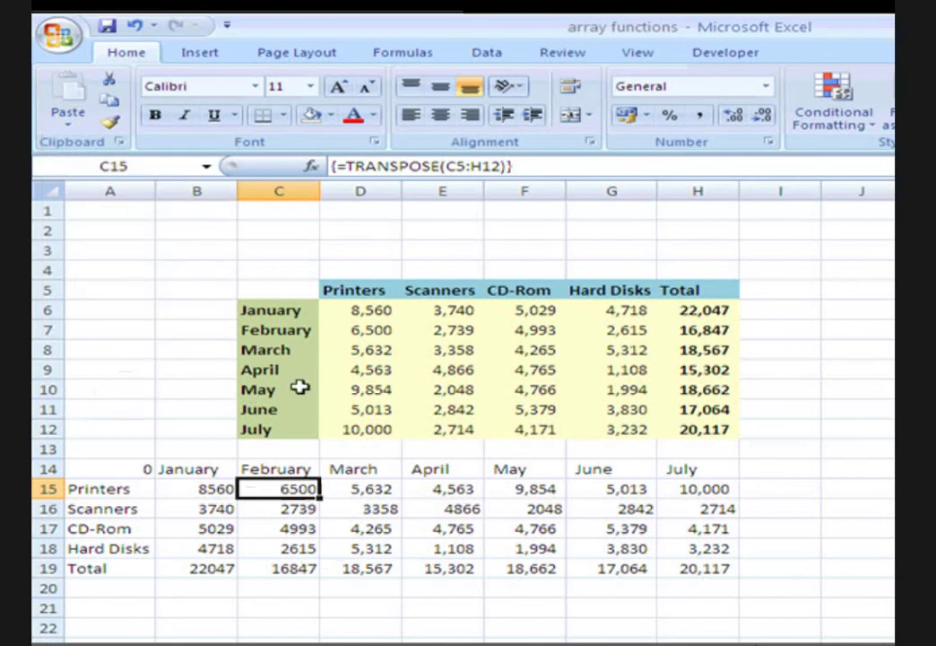